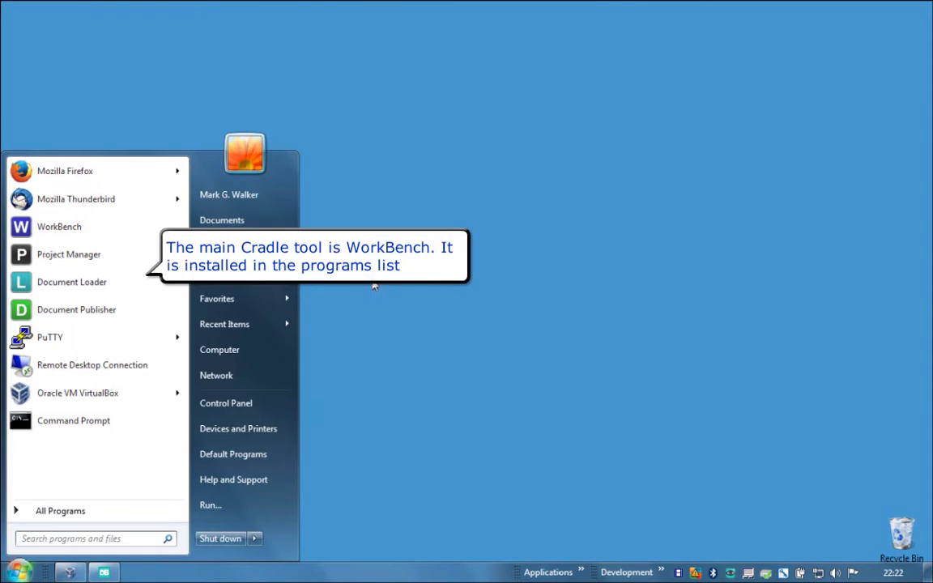
# - Browse the Cradle program folders in the Start menu, then launch WorkBench from its pinned shortcut
pyautogui.click(61, 511)
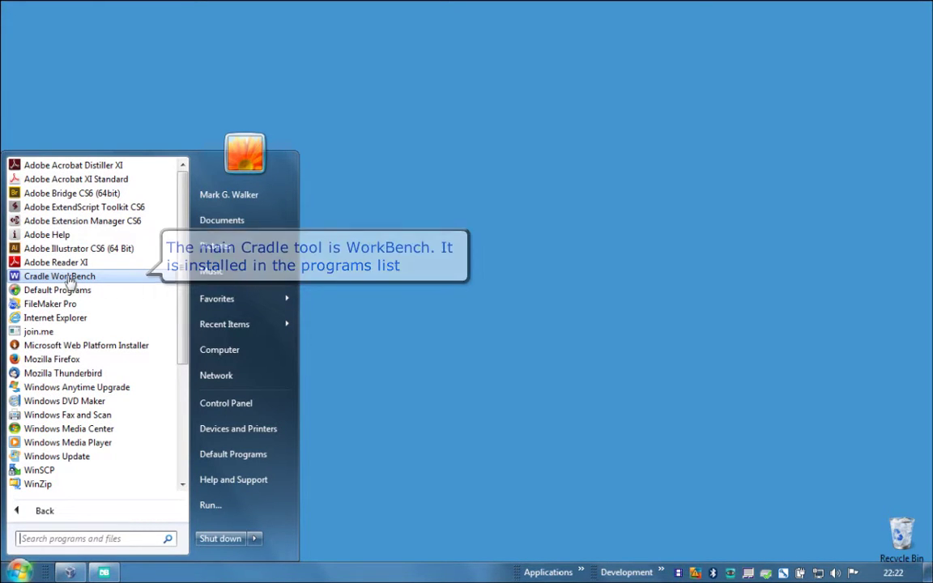
pyautogui.scroll(-5, 71, 279)
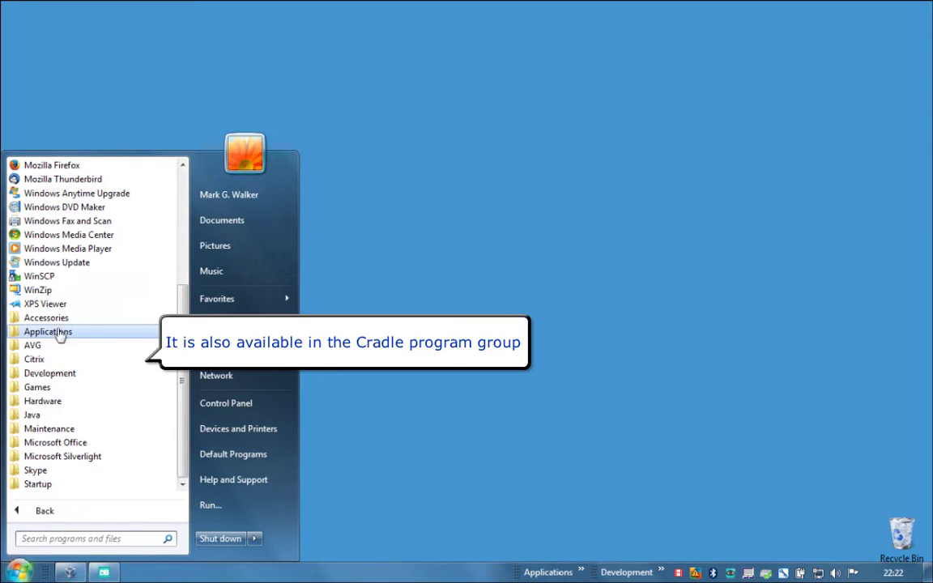
pyautogui.click(58, 332)
pyautogui.click(57, 266)
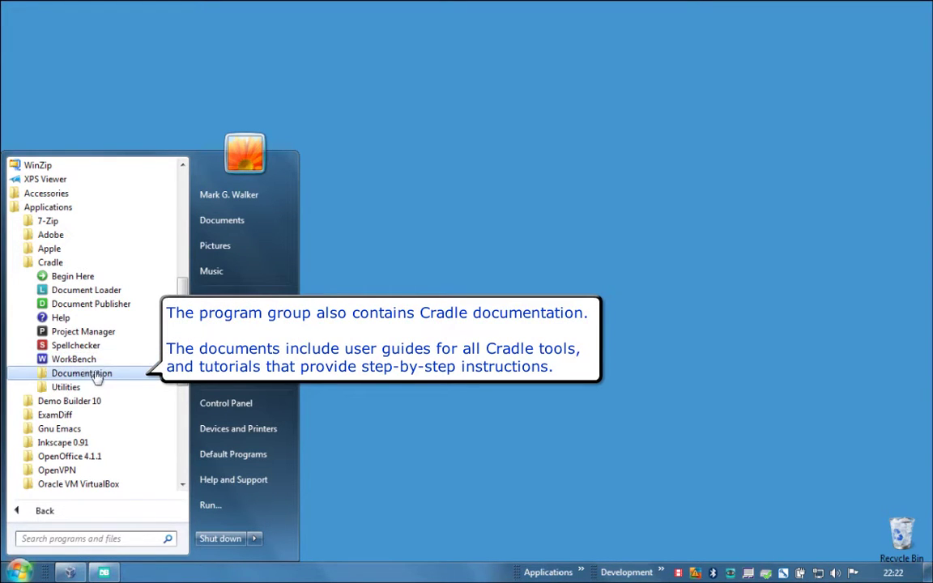
pyautogui.click(99, 375)
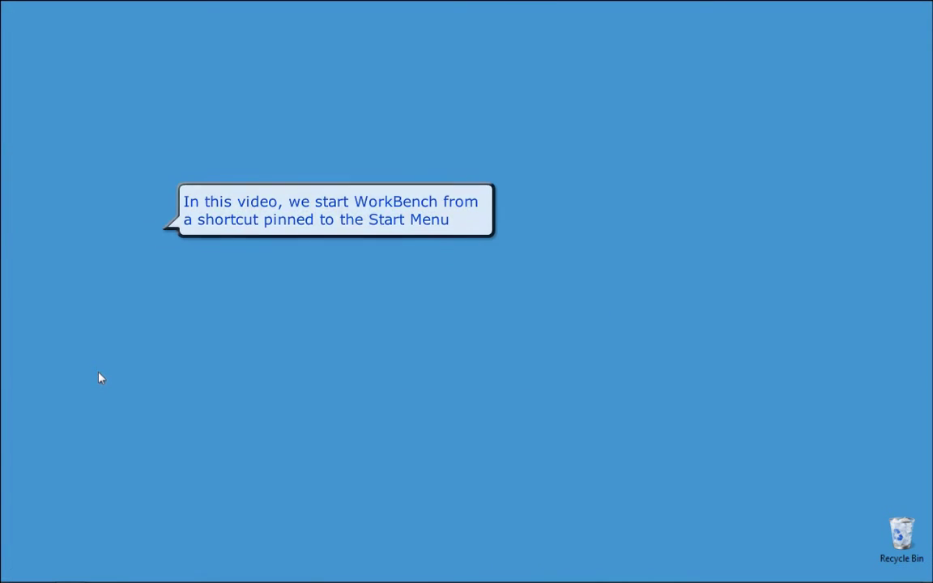
pyautogui.press('super')
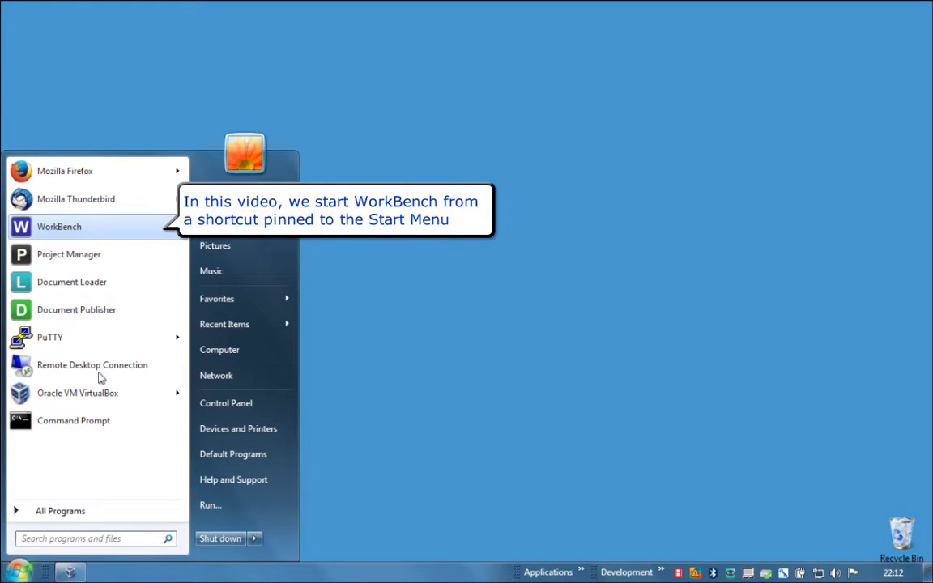
pyautogui.press('Return')
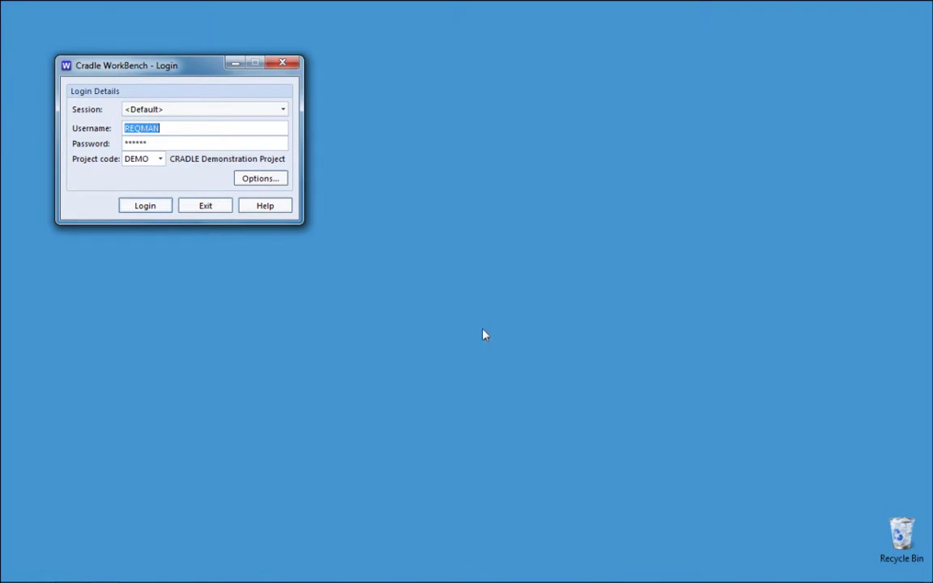
# - Log in to the DEMO project, then log off again and confirm
pyautogui.click(152, 207)
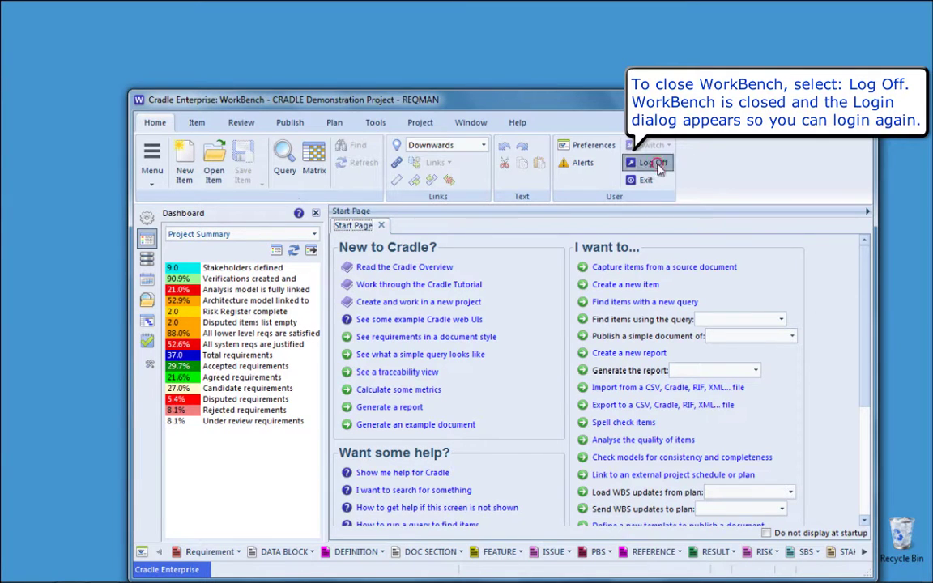
pyautogui.click(656, 164)
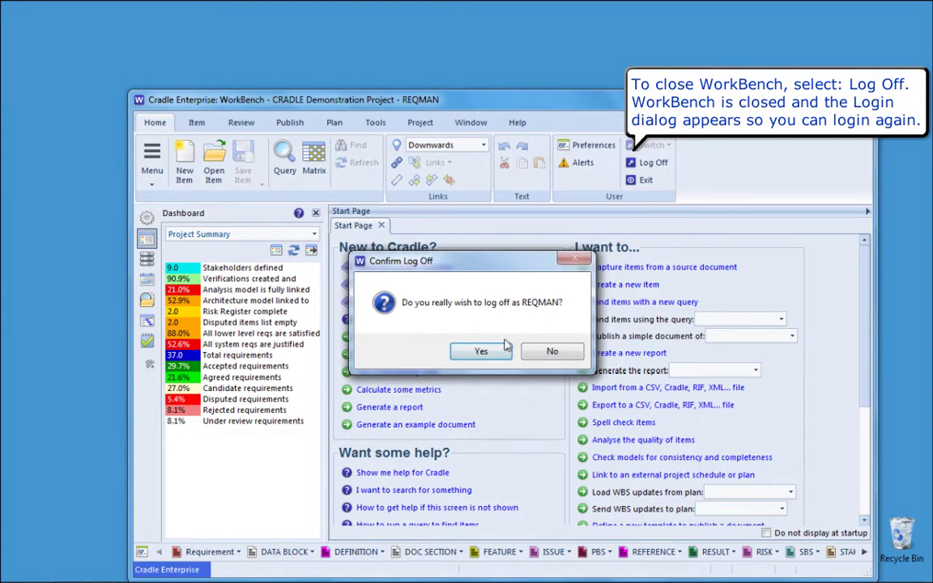
pyautogui.click(481, 351)
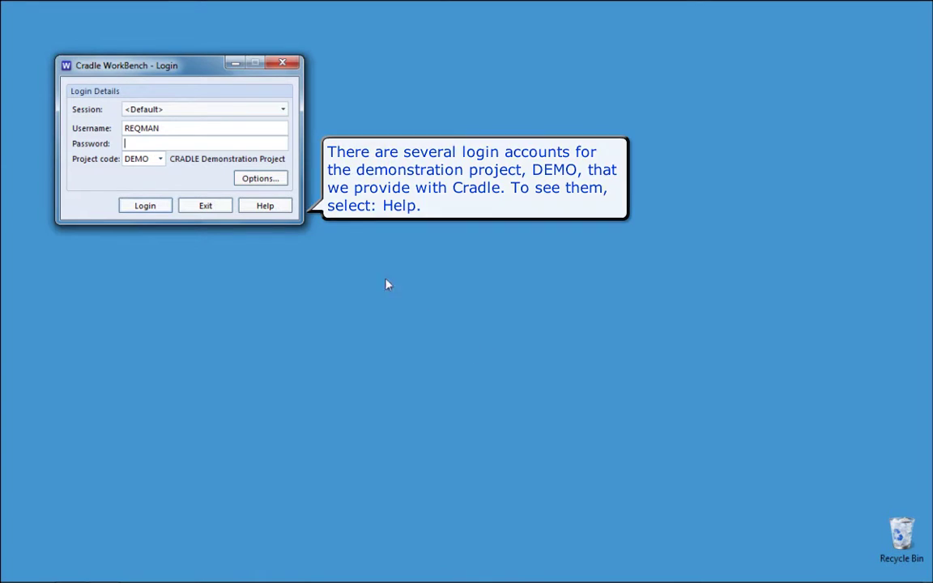
pyautogui.click(288, 213)
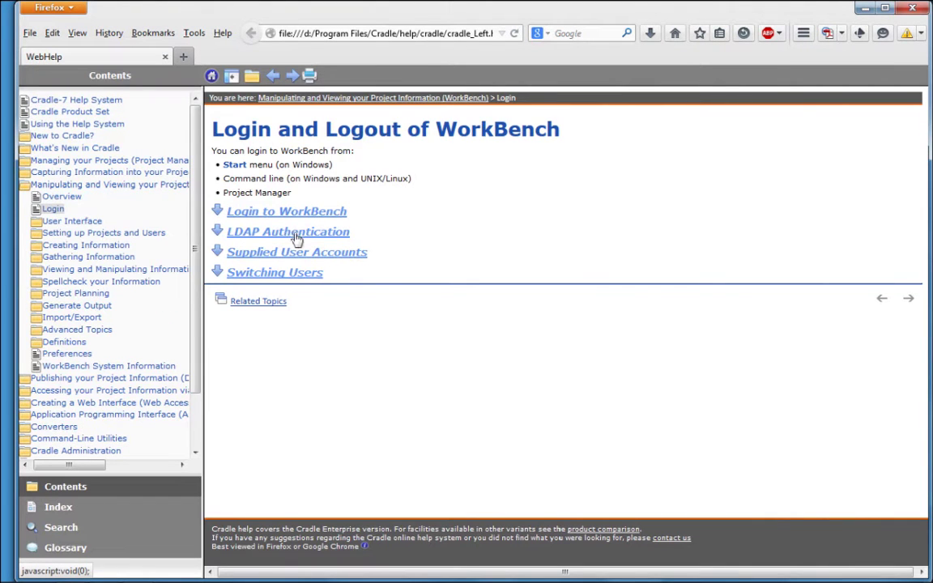
pyautogui.click(276, 252)
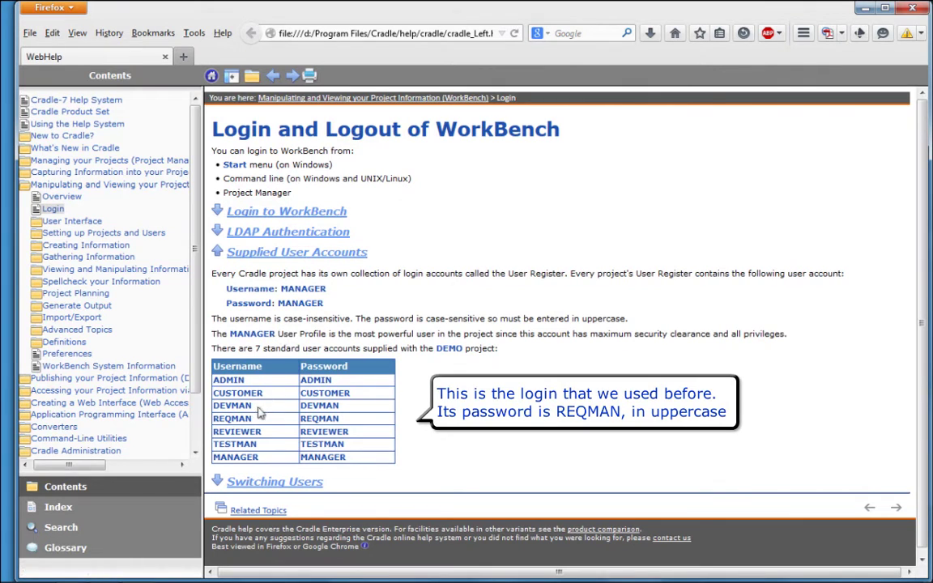
pyautogui.moveTo(214, 420); pyautogui.dragTo(356, 422)
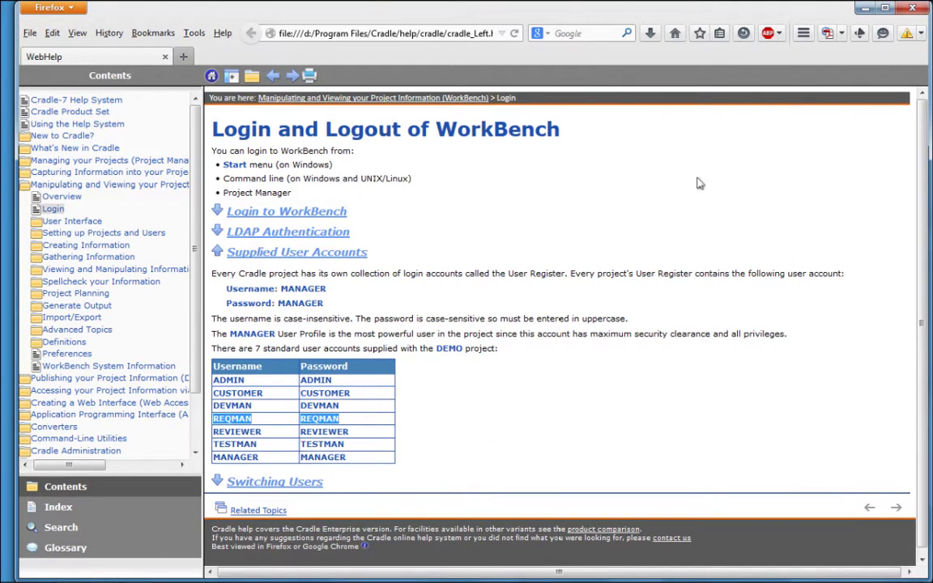
pyautogui.click(916, 9)
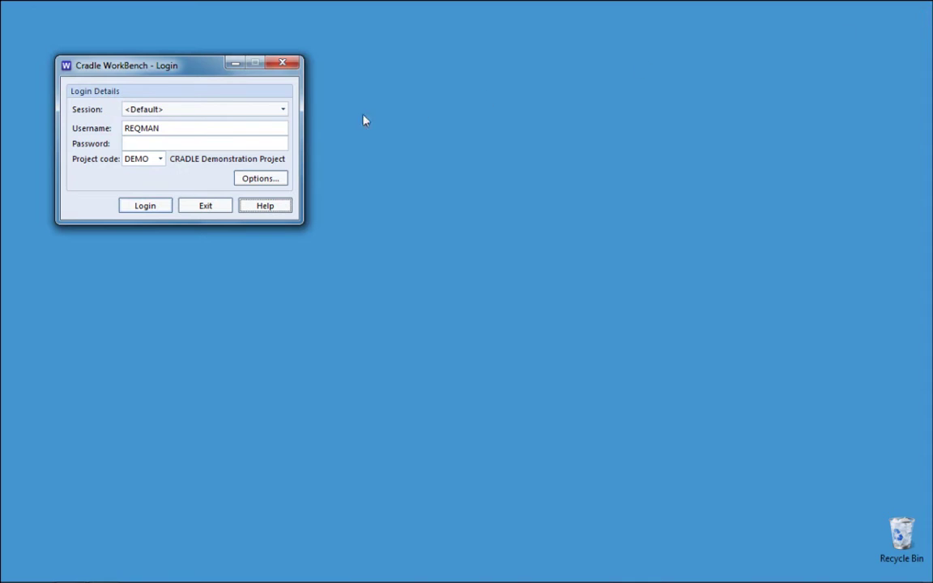
# - Enter the account password, log in to DEMO, then exit WorkBench and confirm
pyautogui.click(221, 144)
pyautogui.write('RE')
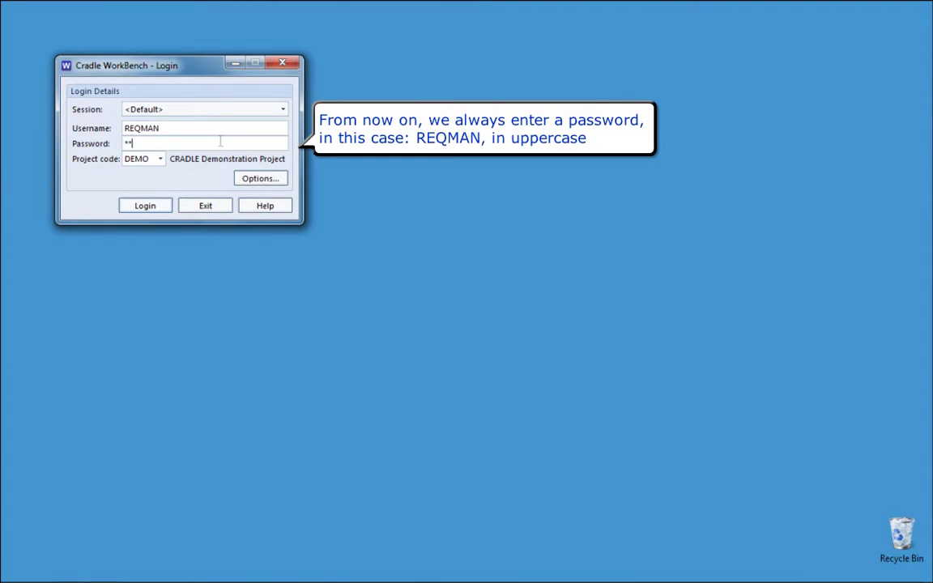
pyautogui.write('QMAN')
pyautogui.click(148, 210)
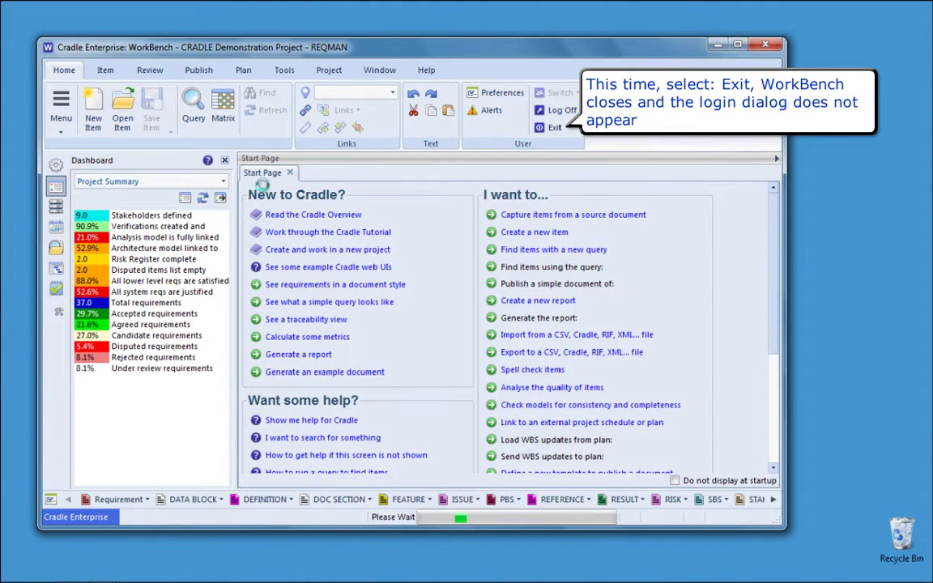
pyautogui.click(551, 127)
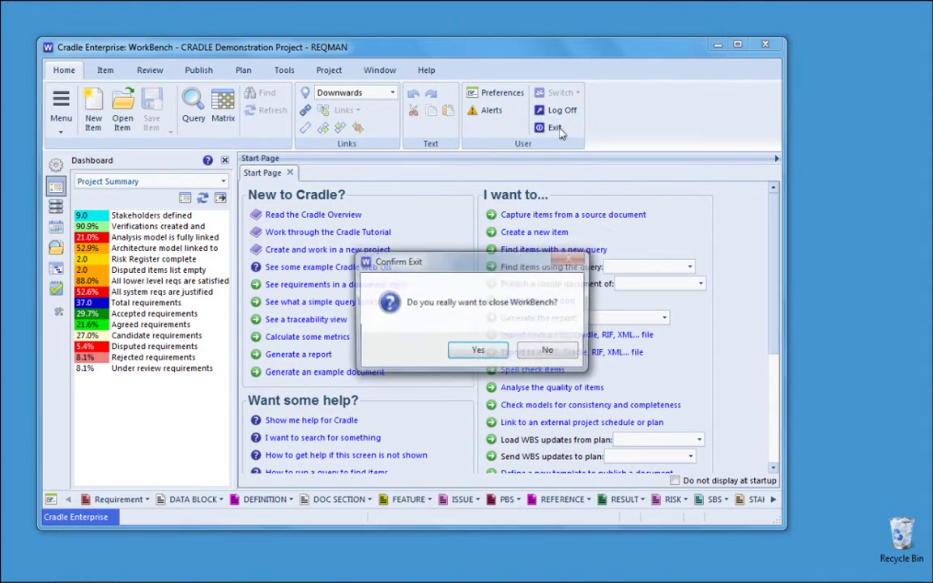
pyautogui.click(479, 350)
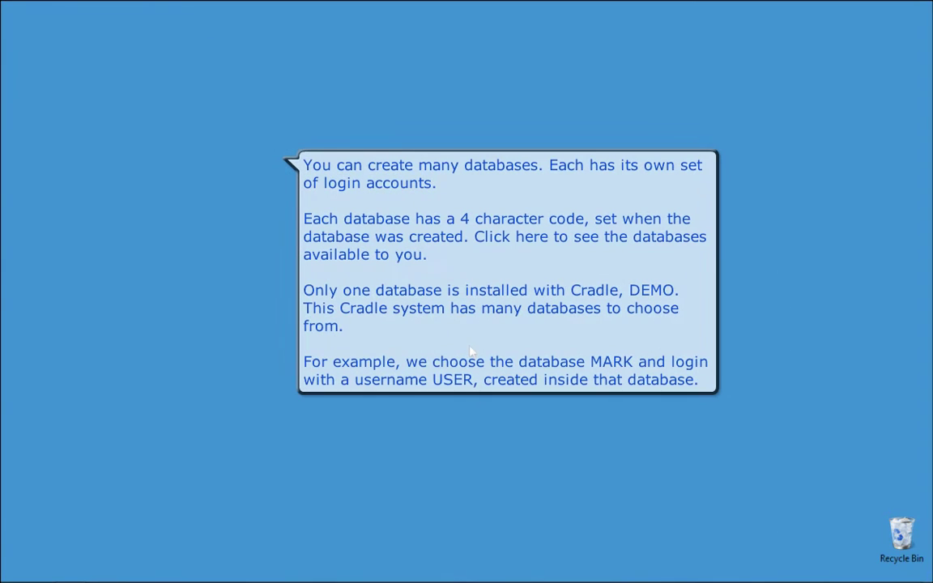
# - Relaunch WorkBench from the Start menu and choose the MARK project code
pyautogui.press('super')
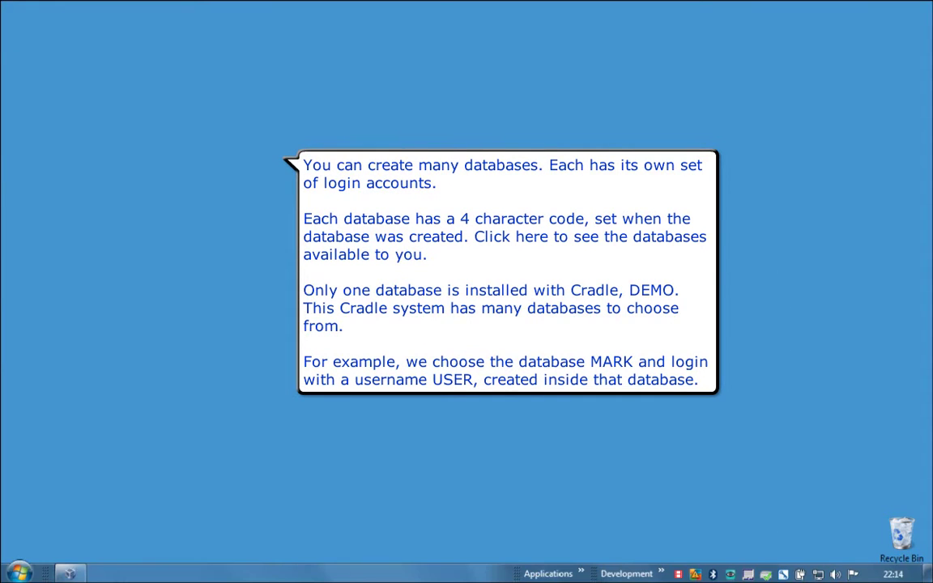
pyautogui.press('Down')
pyautogui.press('Down')
pyautogui.press('Down')
pyautogui.press('Return')
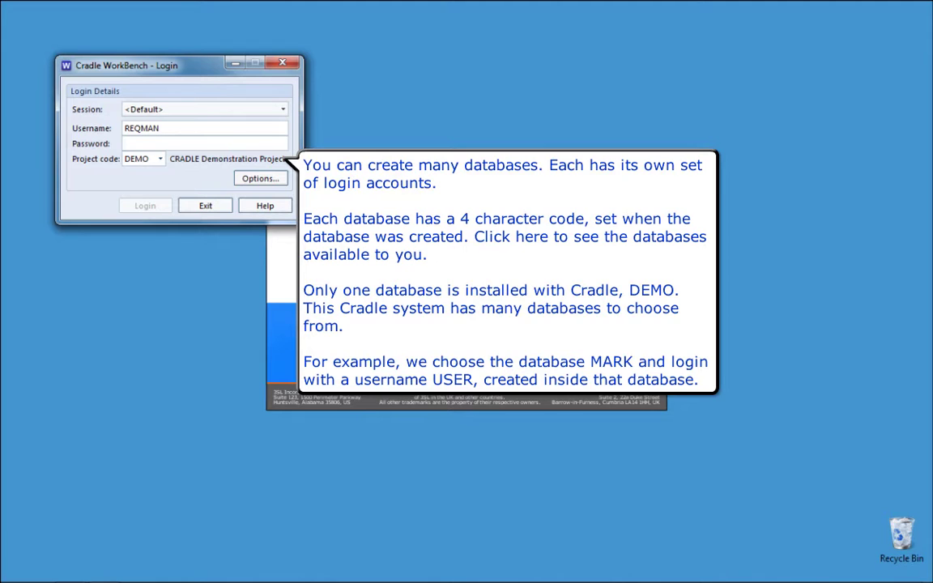
pyautogui.click(161, 160)
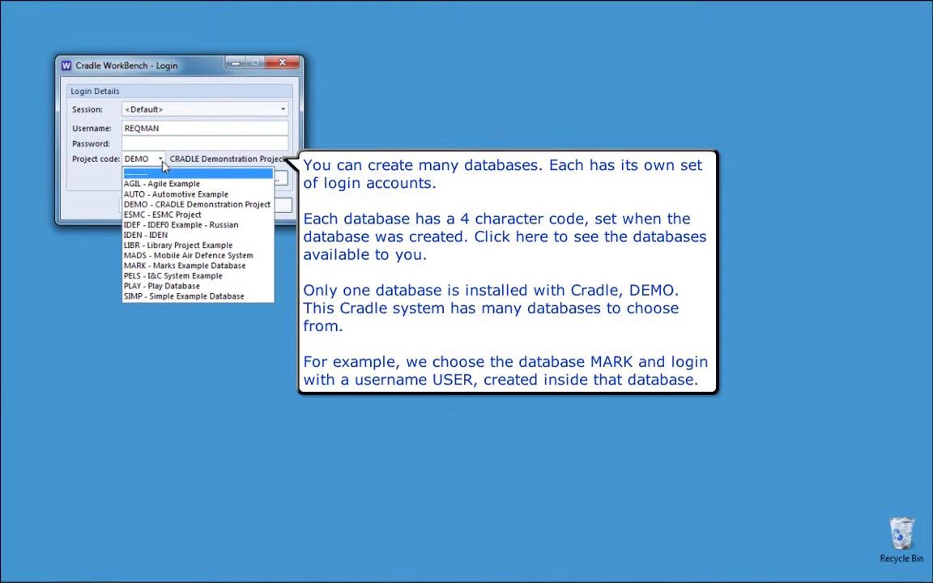
pyautogui.click(183, 267)
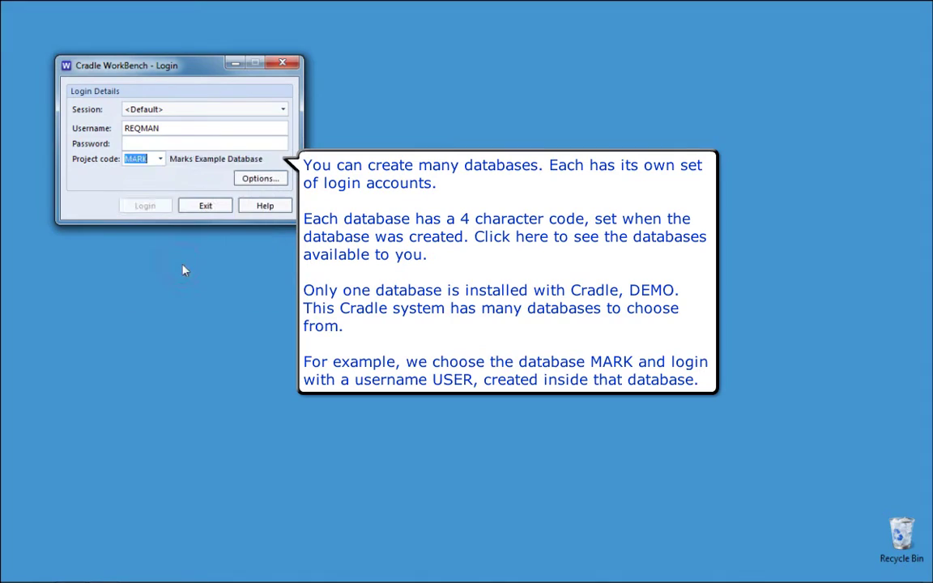
# - Enter the example account's username and password and log in to the Marks Example Database
pyautogui.doubleClick(174, 132)
pyautogui.write('user')
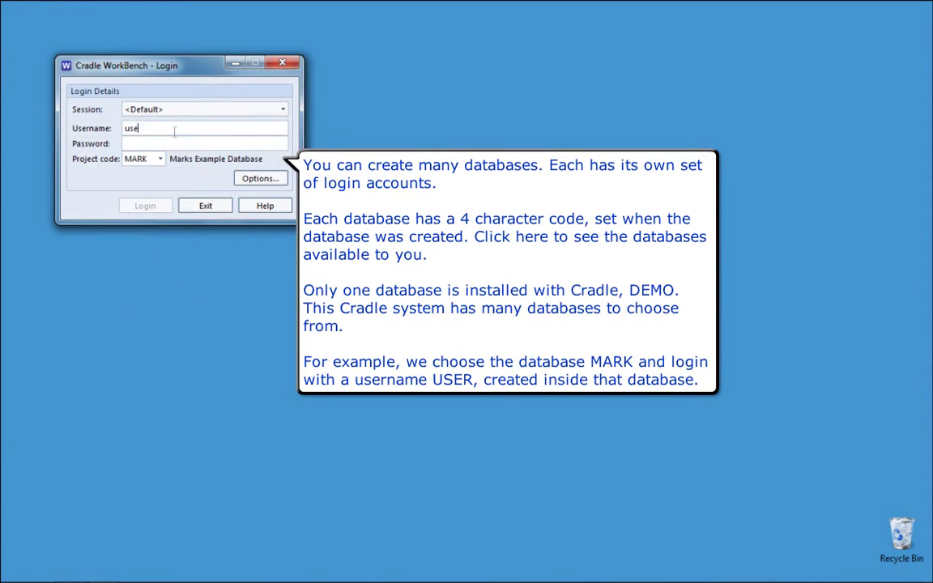
pyautogui.press('Tab')
pyautogui.write('user')
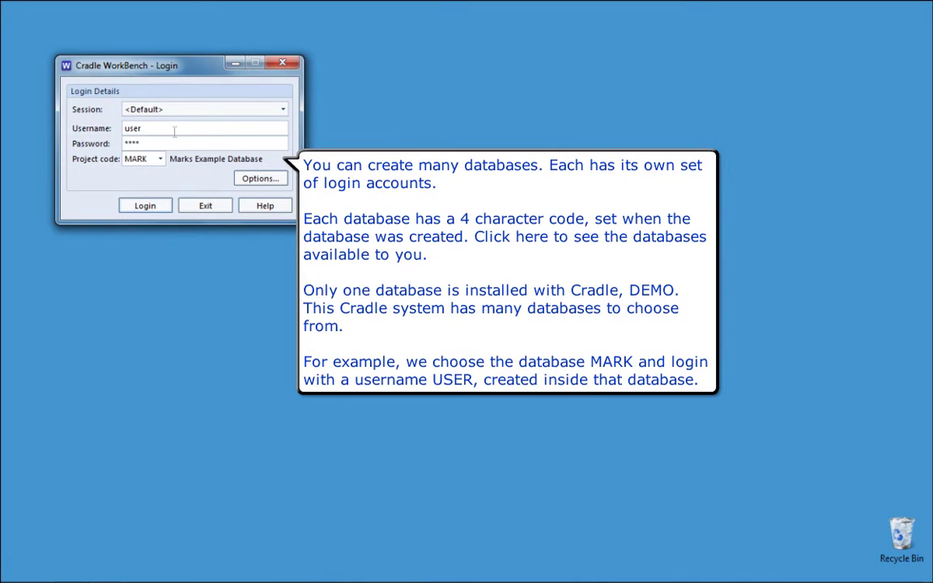
pyautogui.click(154, 207)
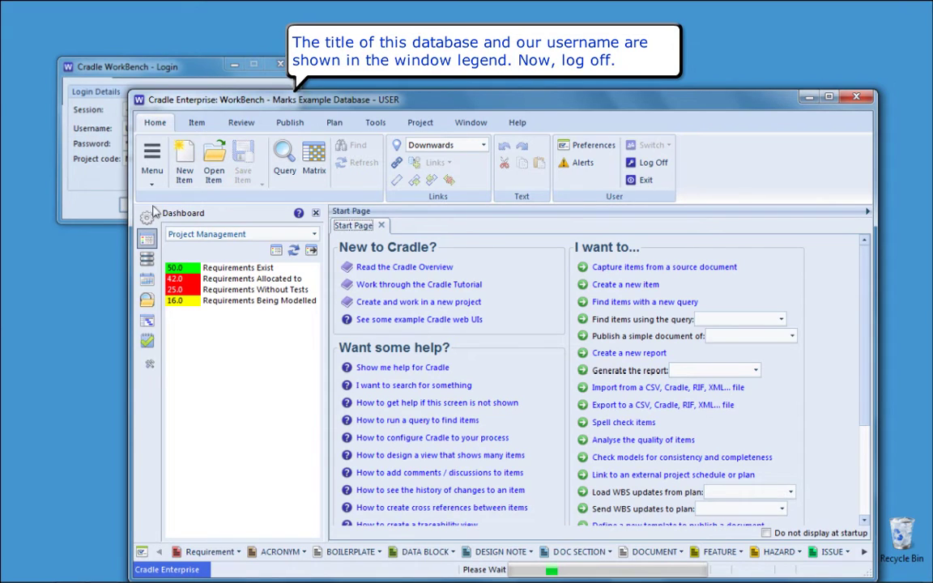
# - Log off with confirmation and clear the previous username
pyautogui.click(662, 164)
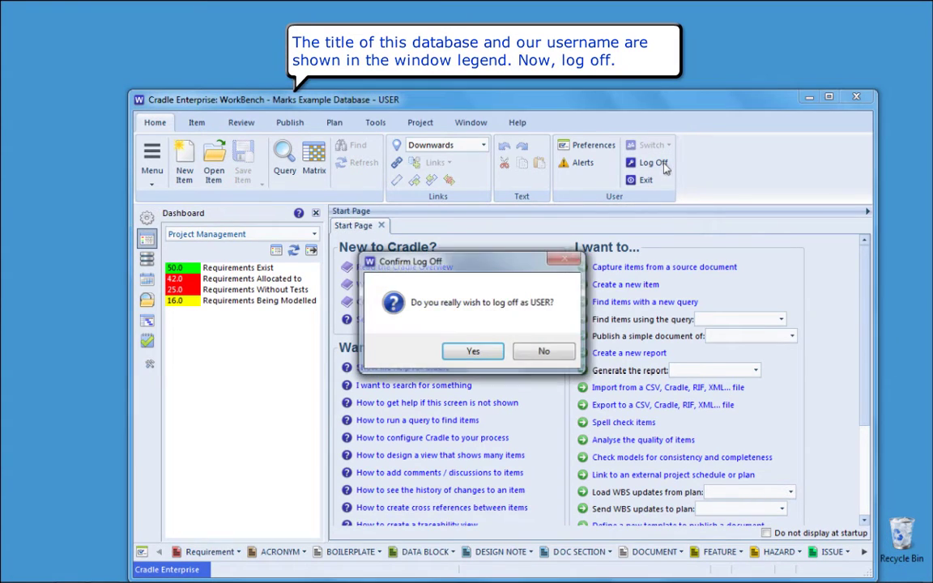
pyautogui.click(473, 352)
pyautogui.press('BackSpace')
# - Log in as REQMAN to project DEMO, then log off again with confirmation
pyautogui.write('REQMA')
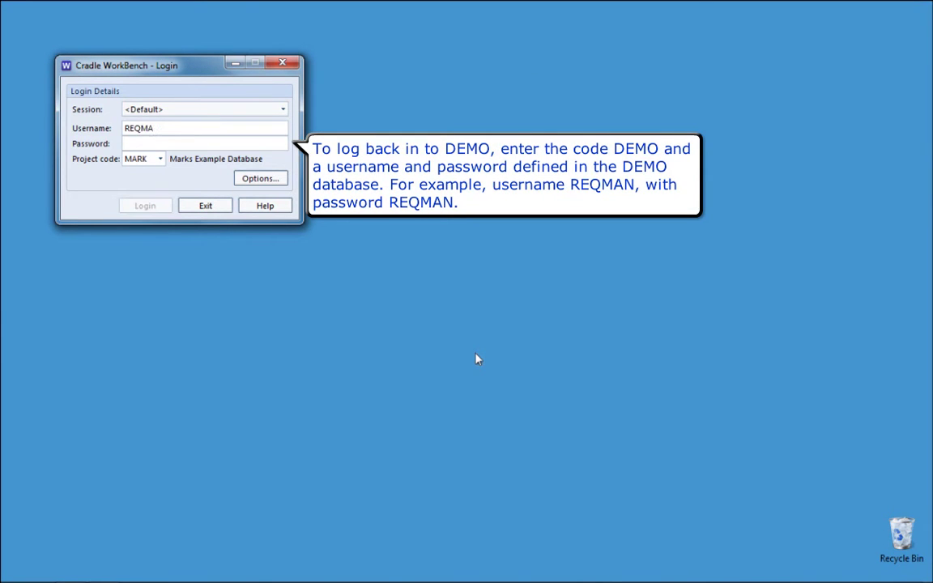
pyautogui.write('N')
pyautogui.press('Tab')
pyautogui.write('REQMAN')
pyautogui.press('Tab')
pyautogui.write('DEMO')
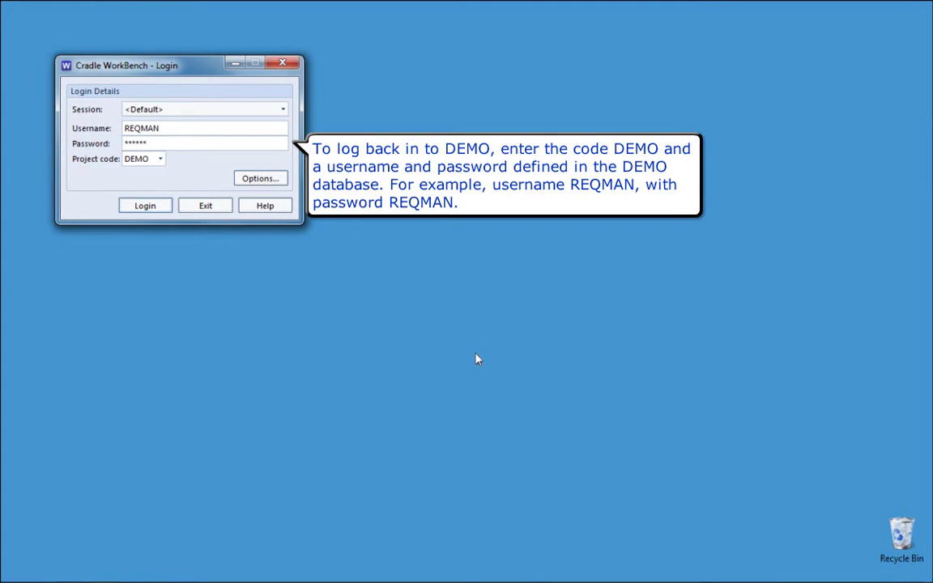
pyautogui.press('Return')
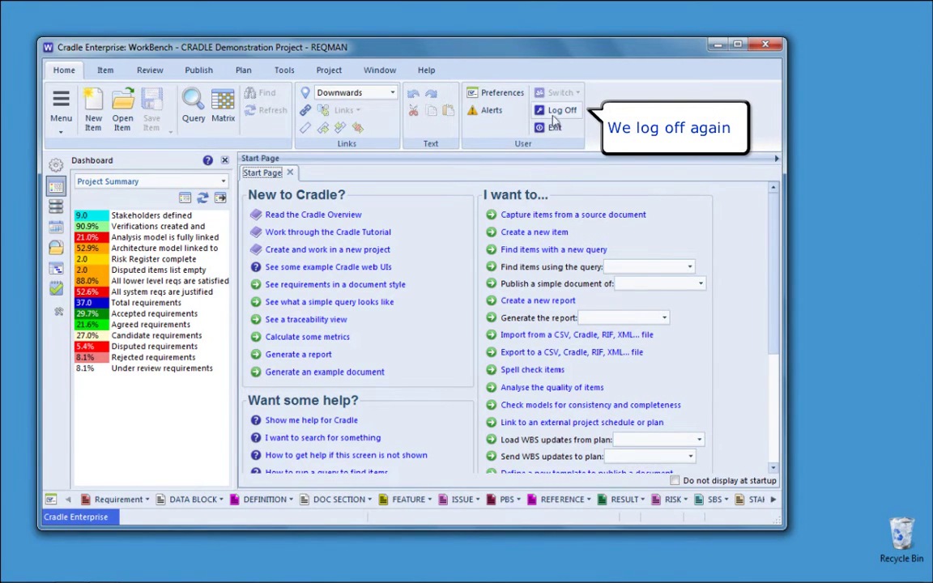
pyautogui.click(556, 113)
pyautogui.click(538, 351)
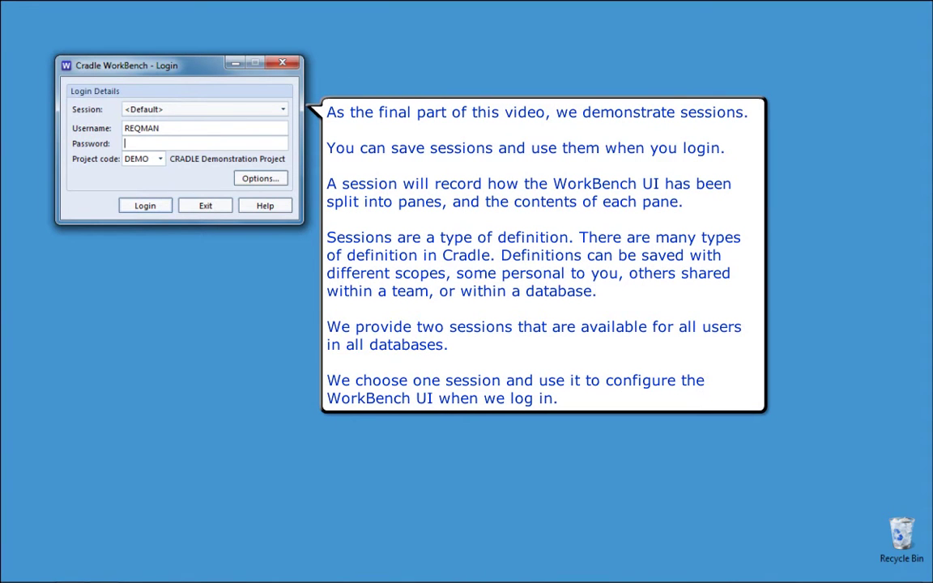
# - Enter the account password, select the Manage Requirements session, and log in to DEMO
pyautogui.write('******')
pyautogui.click(234, 111)
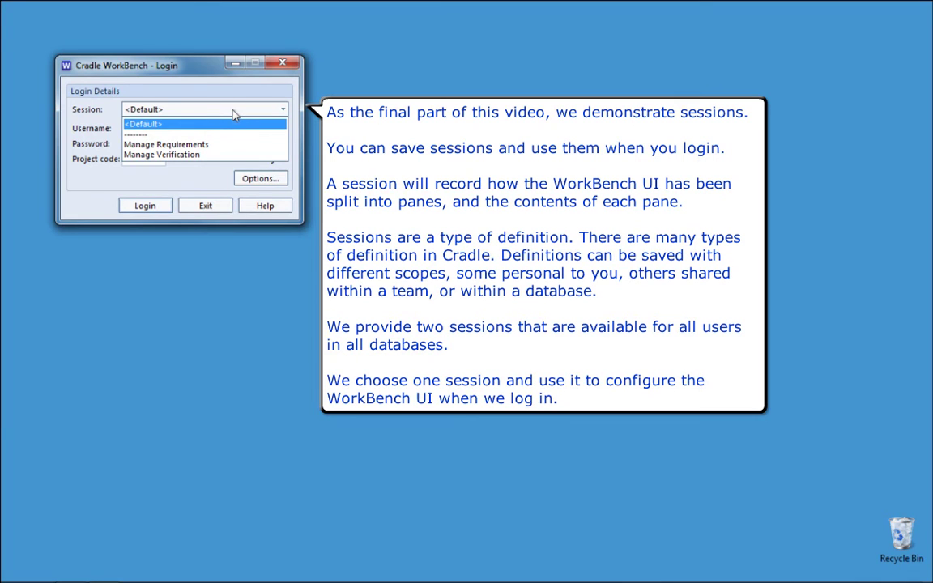
pyautogui.click(222, 146)
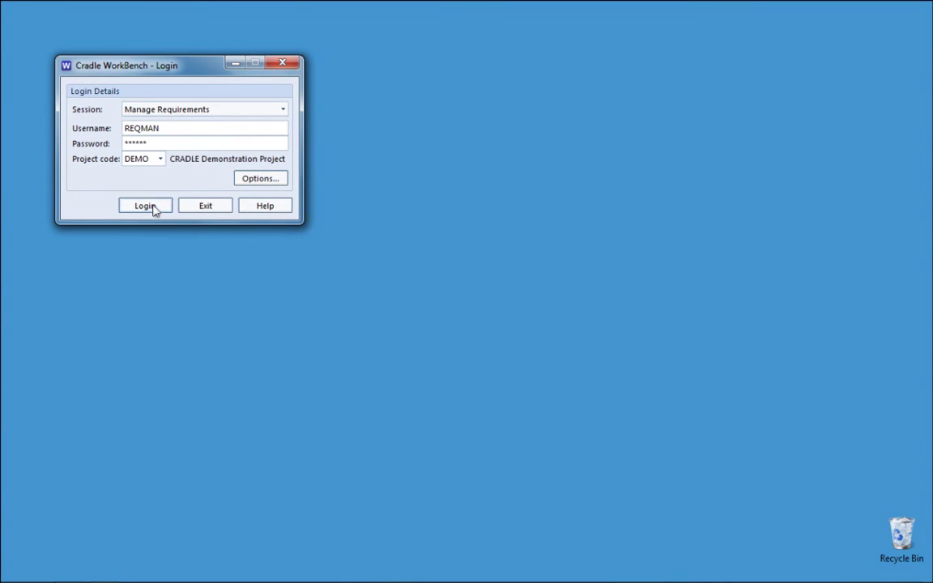
pyautogui.click(145, 206)
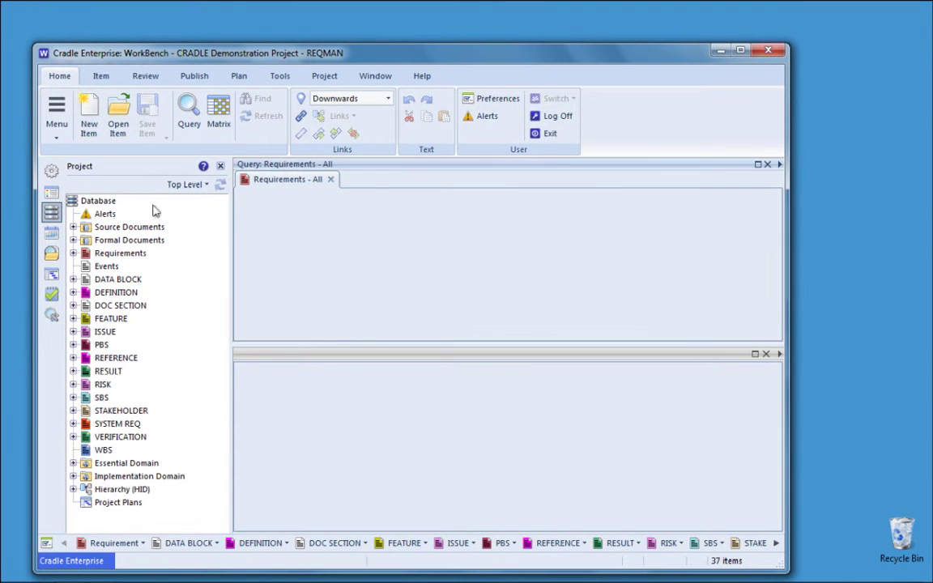